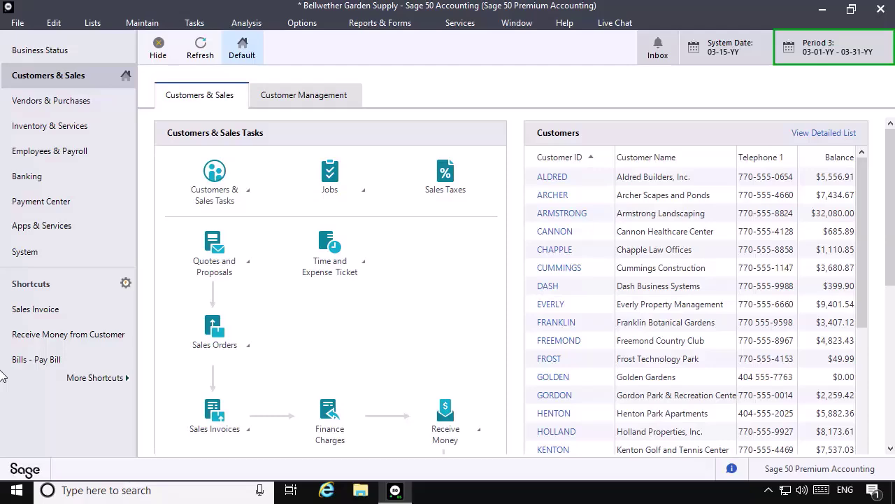
Step: Change the current accounting period to period 1, Jan 01 to Jan 31
click(809, 47)
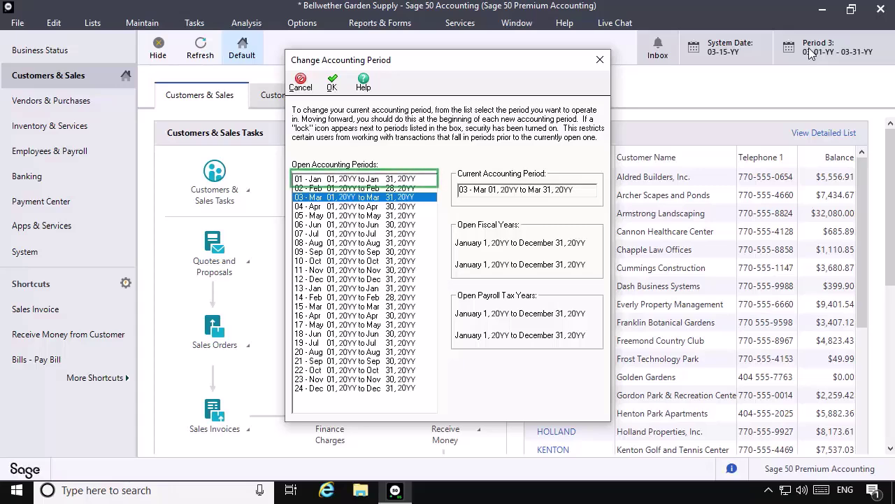
click(375, 181)
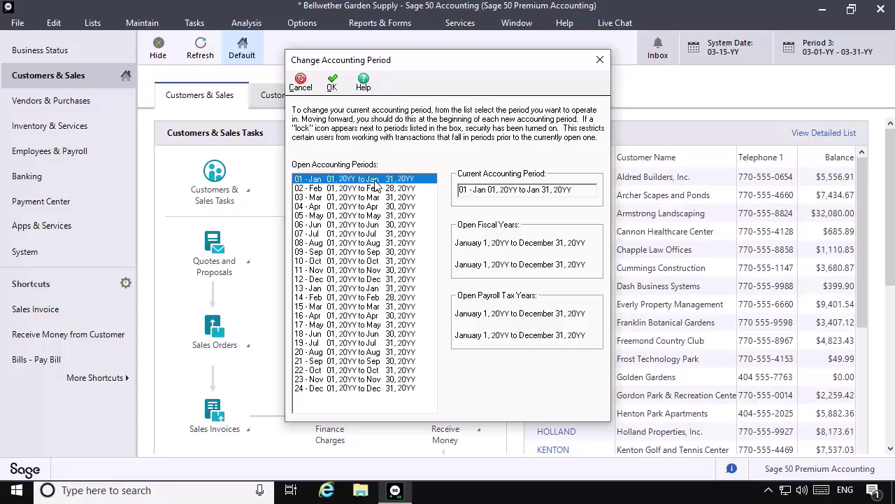
click(331, 82)
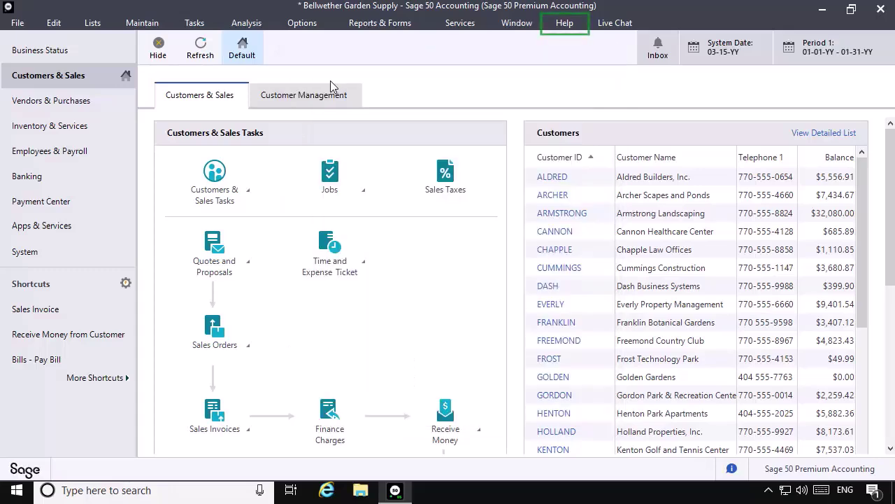
Step: Start the Integrity Check support utility and back up the company data as EmptyBizBackup before continuing to the tests
click(563, 24)
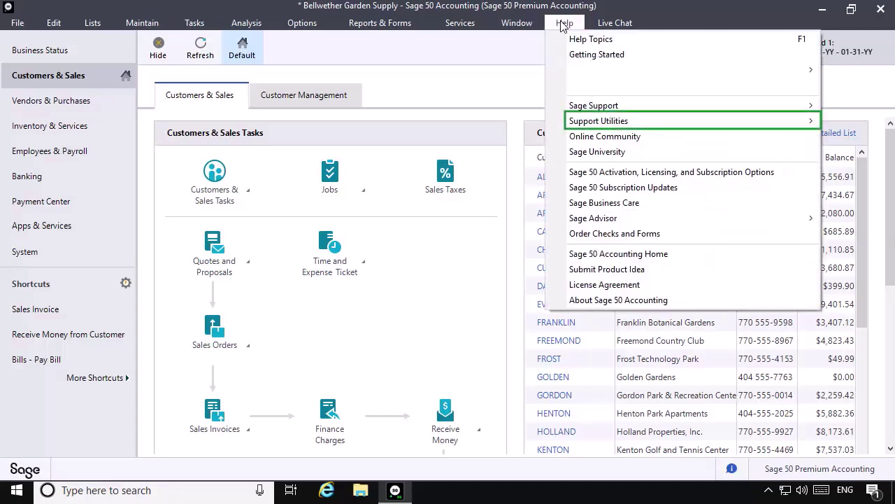
mouse_move(597, 126)
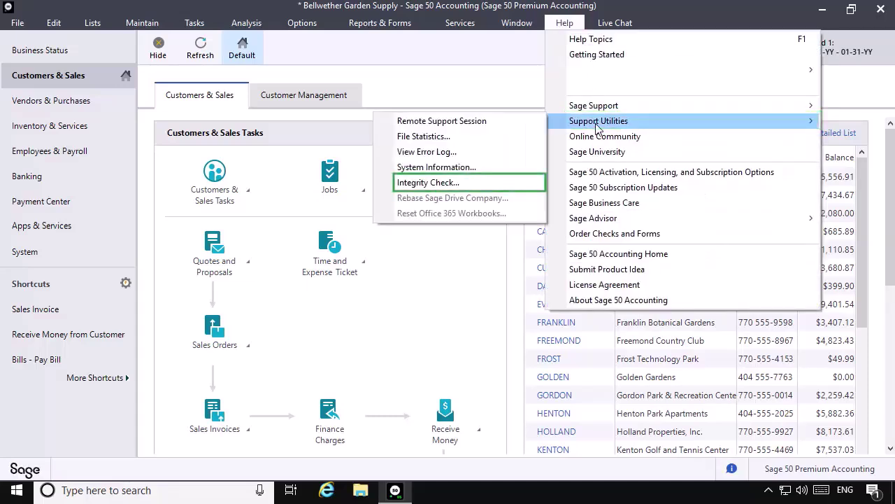
click(429, 182)
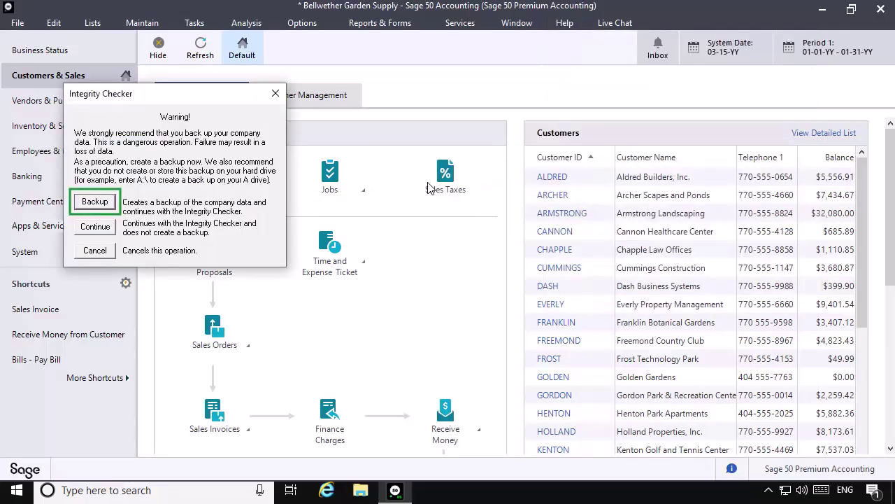
click(97, 204)
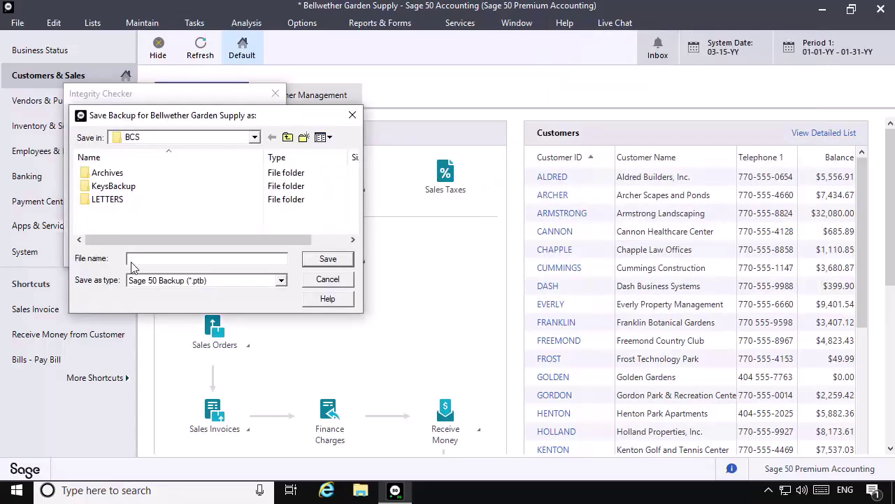
text(EmptyBizBackup)
click(325, 262)
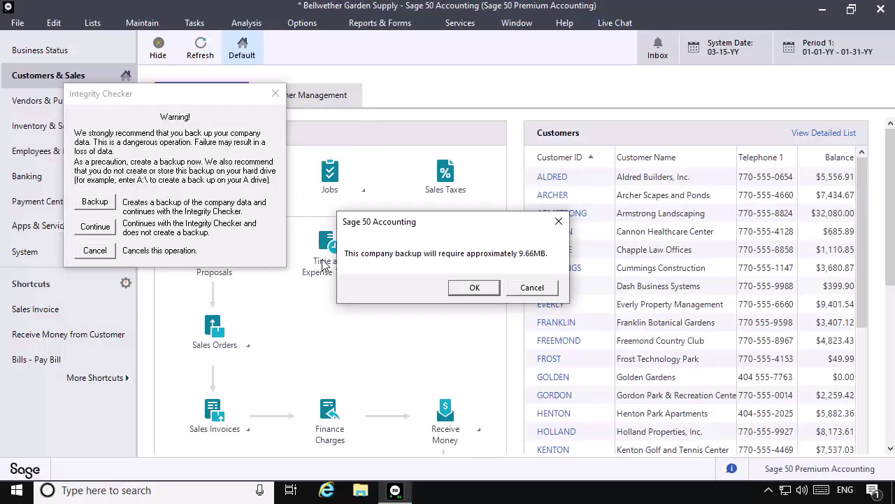
click(473, 288)
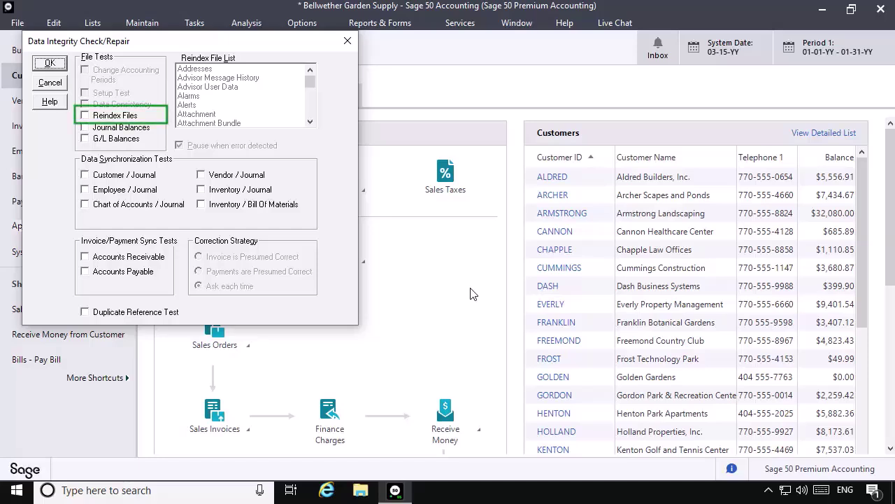
Step: Run the Reindex Files test on the Employee file
click(85, 116)
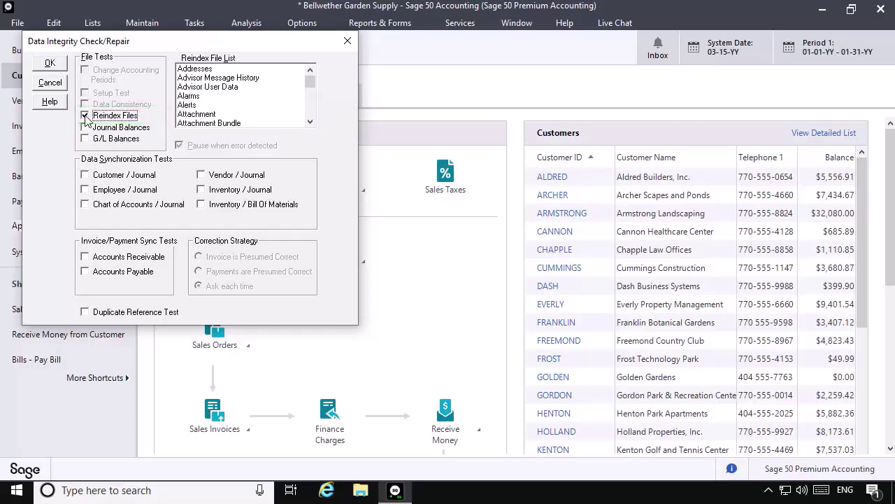
scroll(312, 108, down, 4)
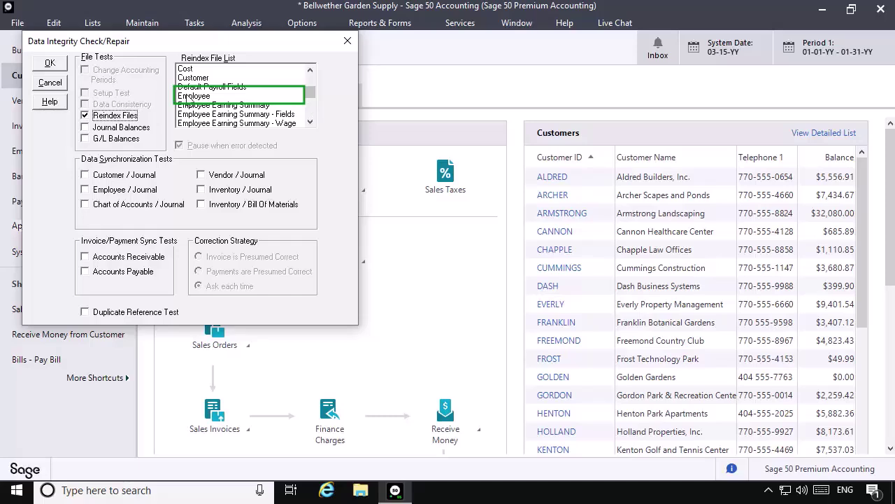
click(189, 96)
click(49, 67)
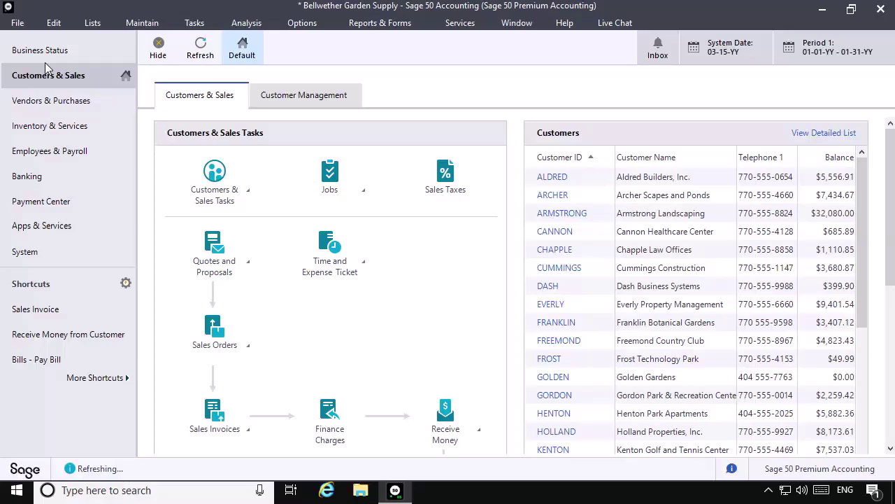
Step: Run the Integrity Check again without a backup and reindex the Jrnl Header file
click(561, 25)
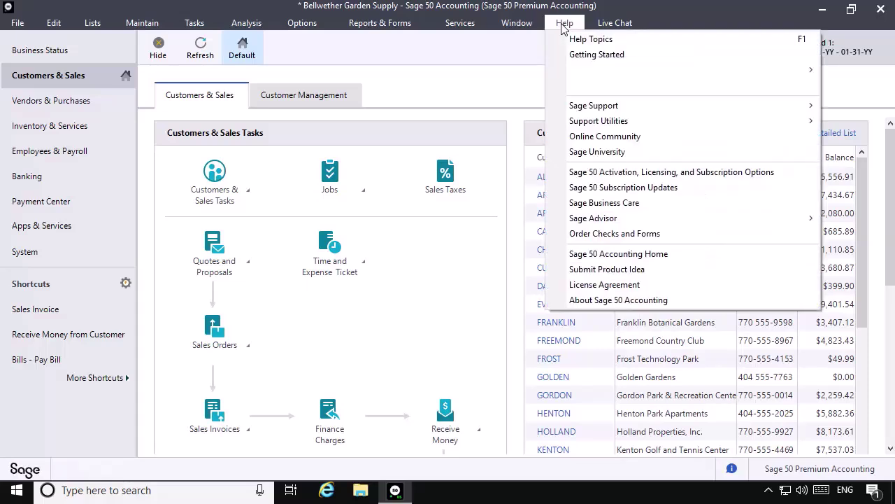
mouse_move(602, 124)
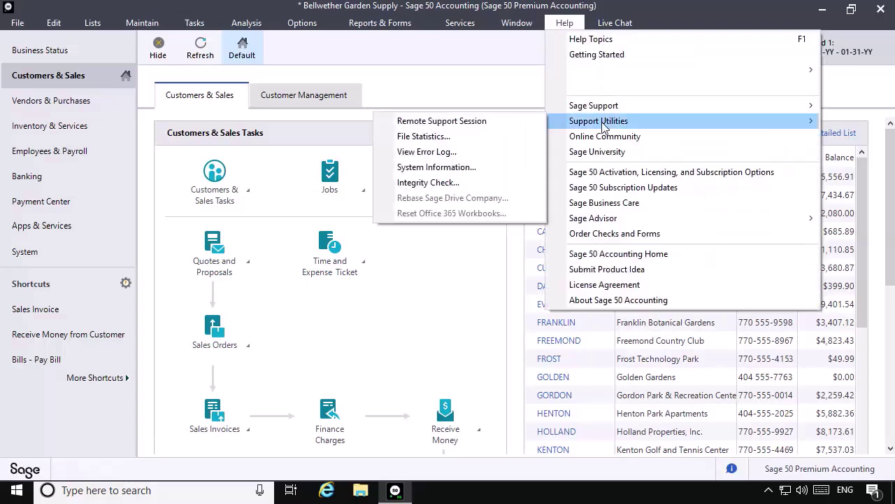
click(423, 183)
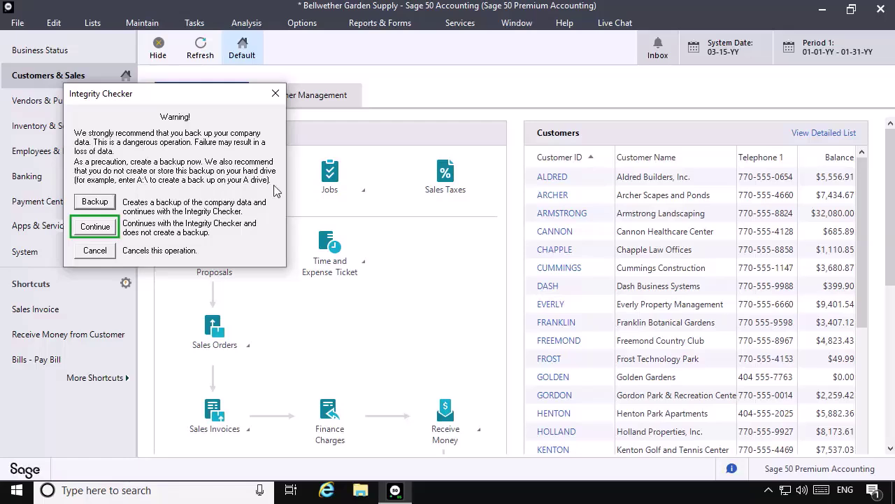
click(96, 228)
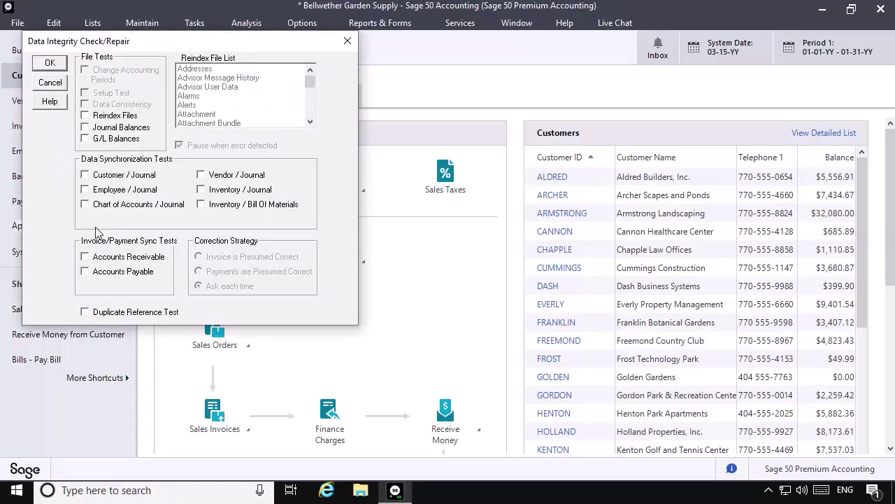
click(85, 116)
scroll(313, 117, down, 5)
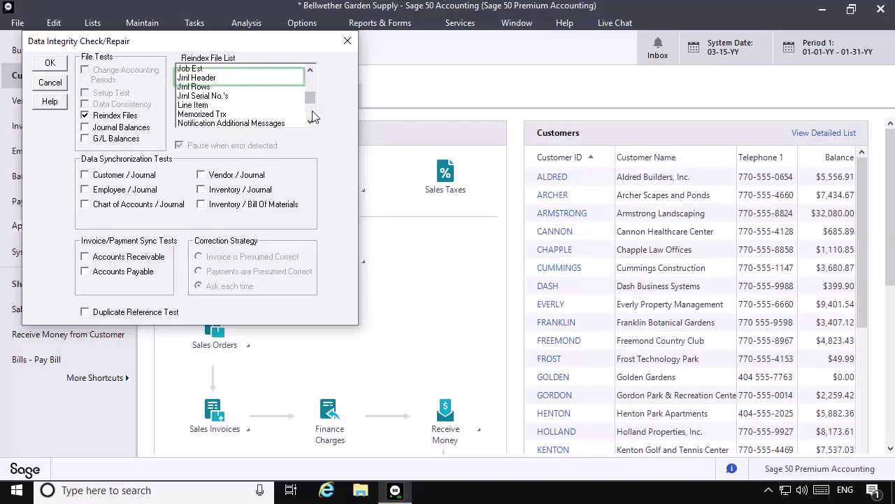
click(195, 79)
click(50, 64)
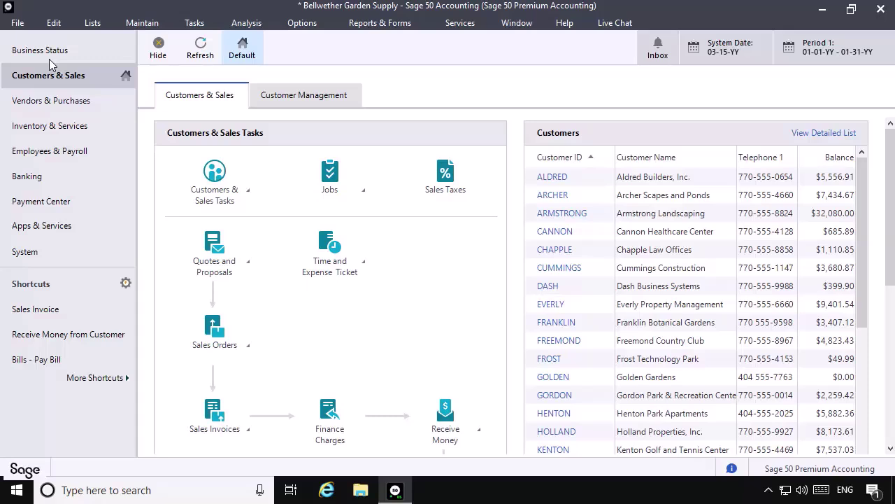
Step: Run the Integrity Check again without a backup and reindex the Jrnl Rows file
click(565, 24)
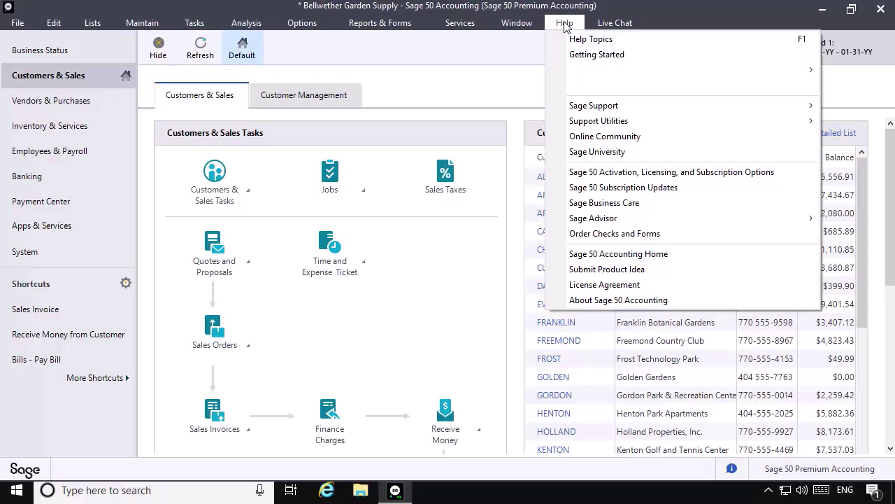
mouse_move(602, 126)
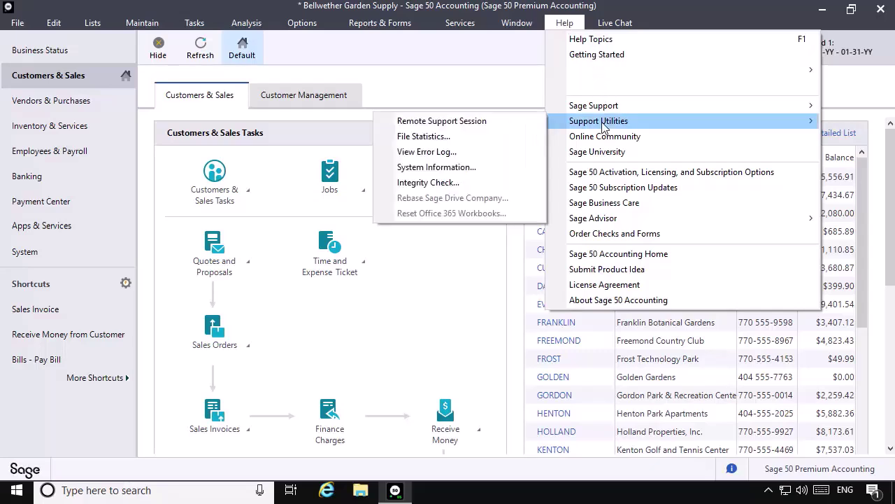
click(418, 183)
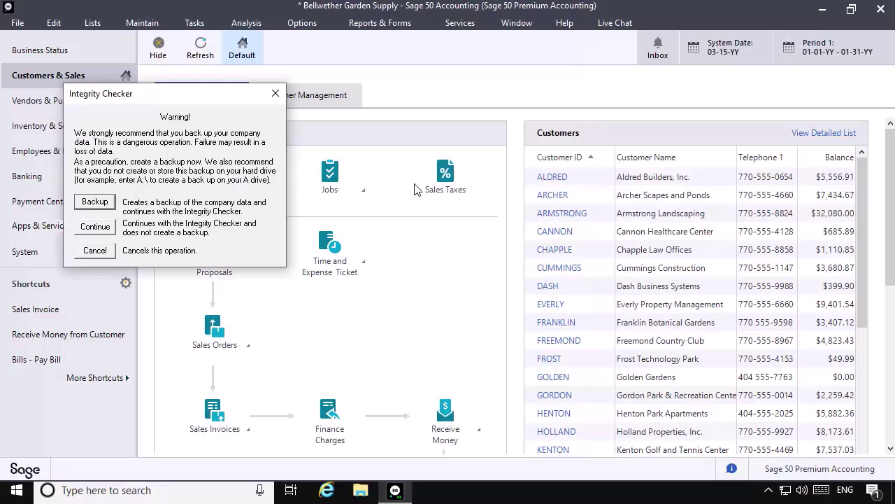
click(96, 229)
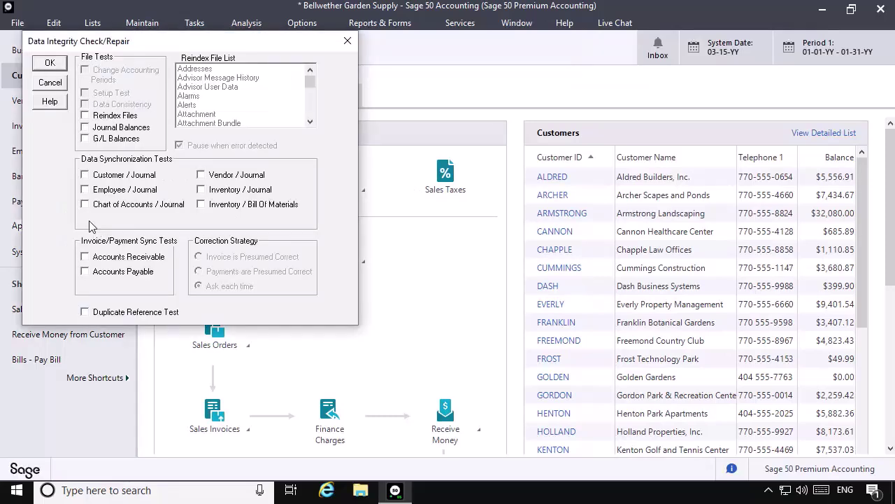
click(85, 116)
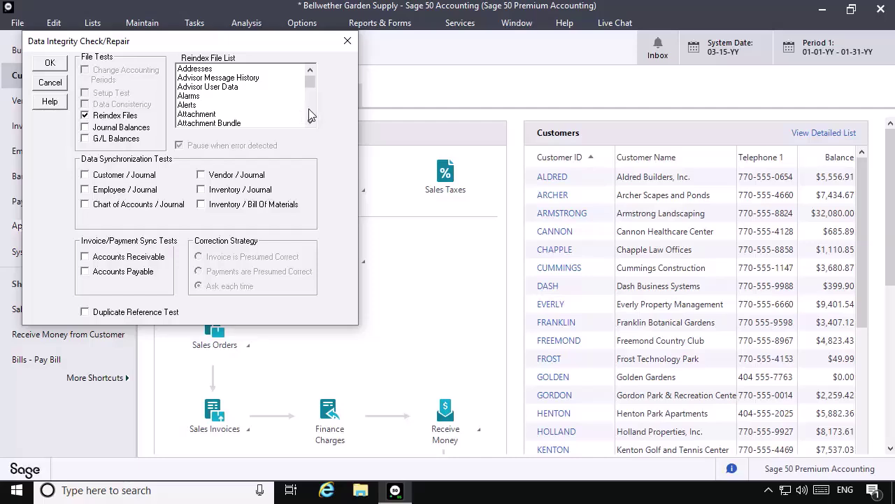
scroll(311, 115, down, 3)
scroll(311, 115, down, 5)
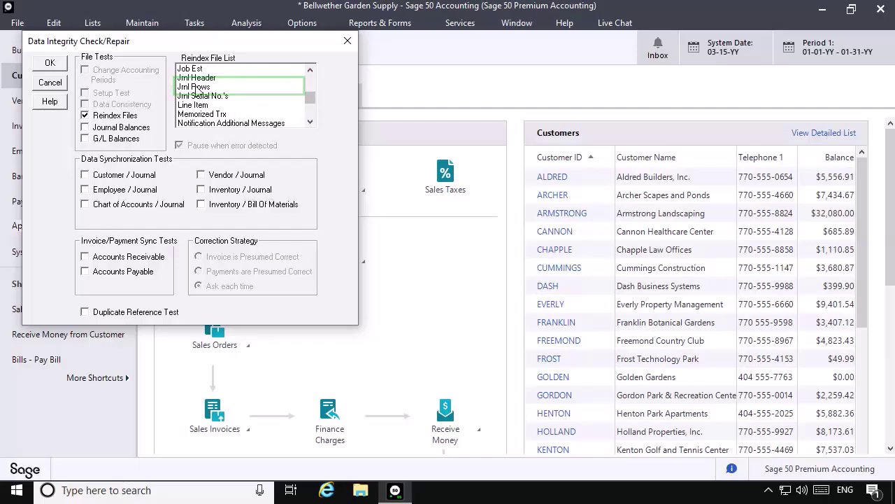
click(199, 87)
click(50, 63)
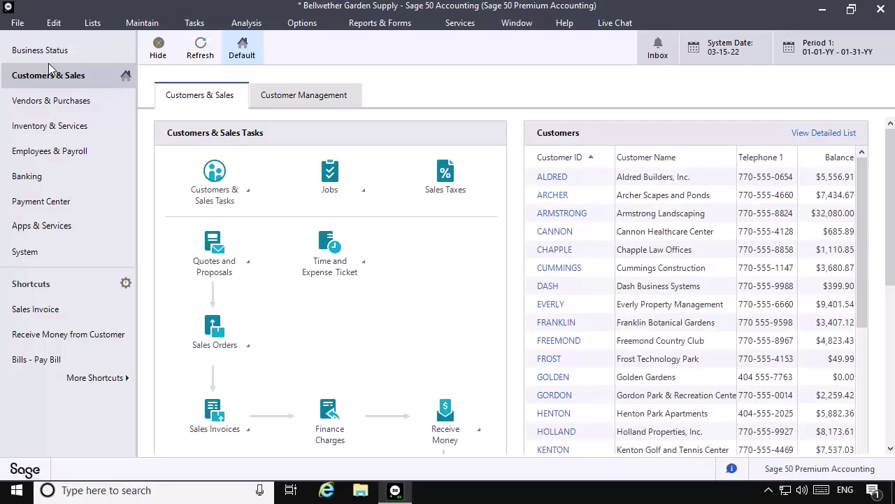
Step: Run the Employee / Journal data synchronization test from the Integrity Check without a backup, acknowledging each message until it finishes
click(564, 24)
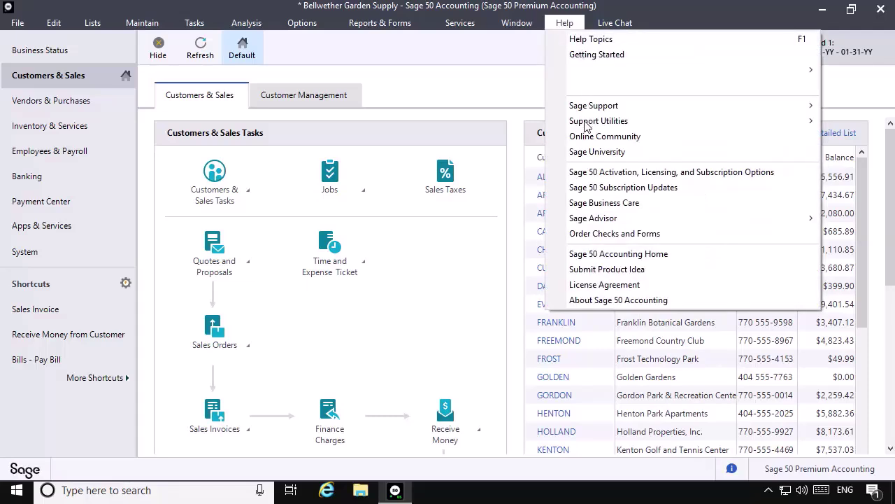
mouse_move(586, 125)
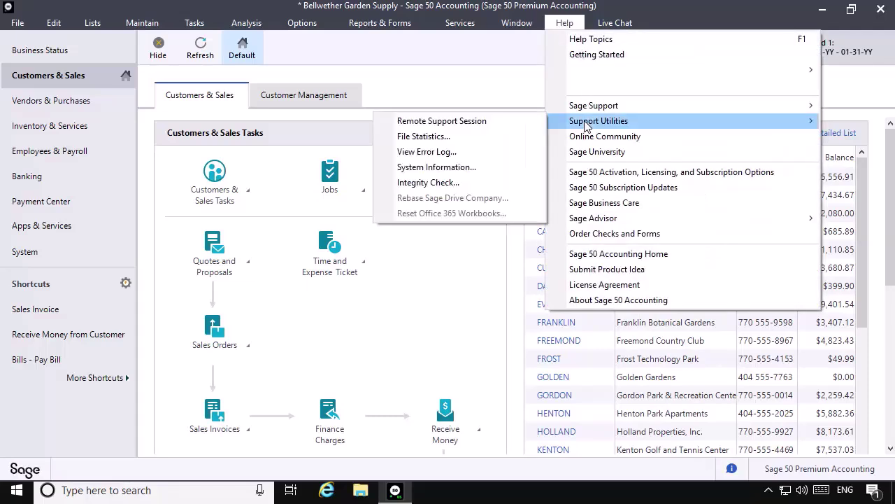
click(428, 184)
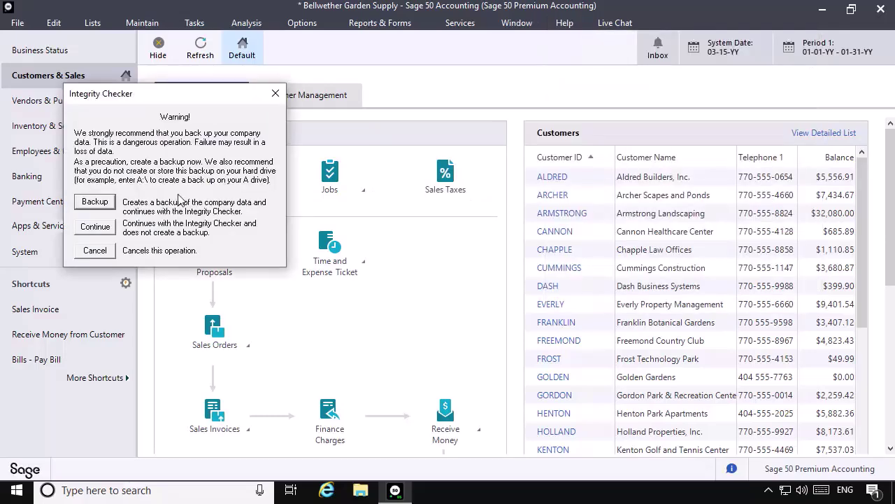
click(95, 226)
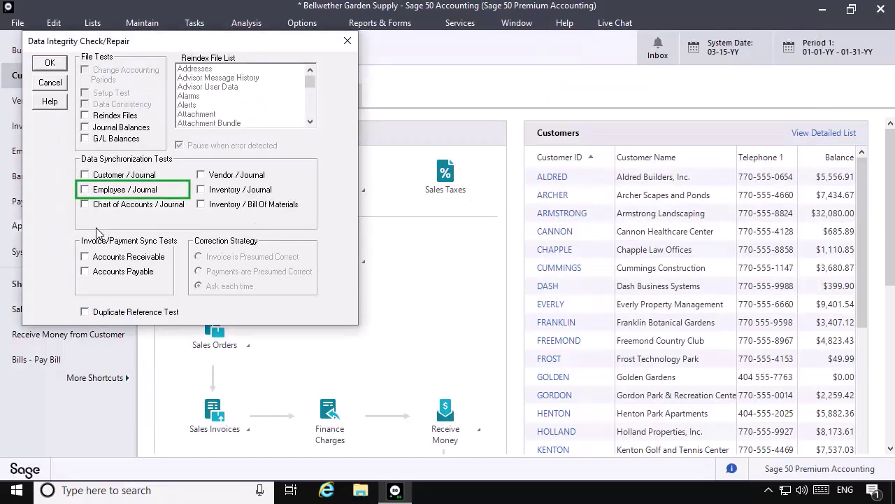
click(85, 190)
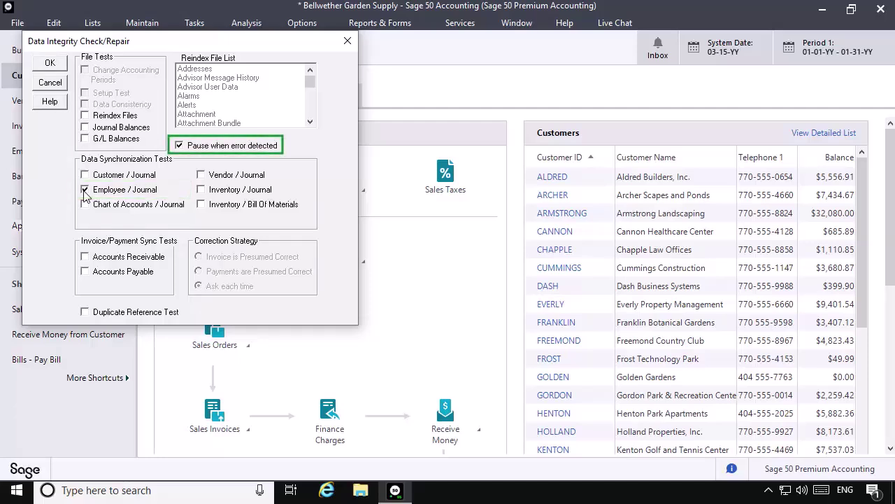
click(50, 63)
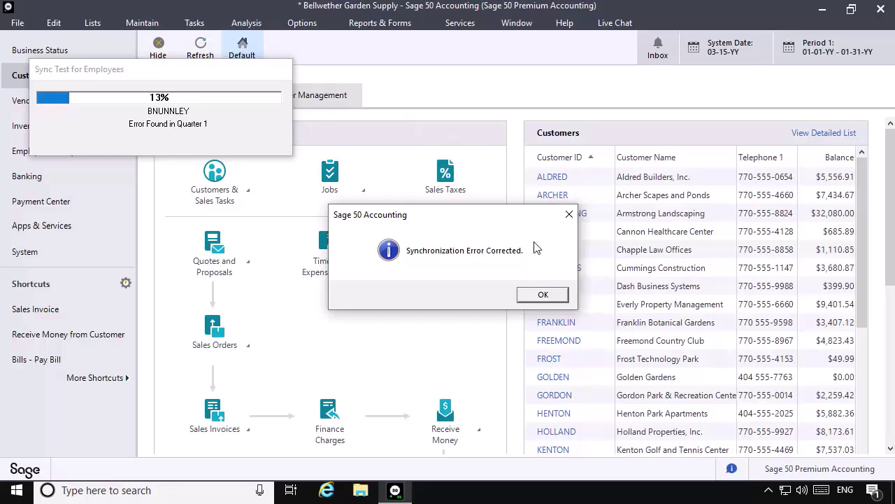
click(543, 295)
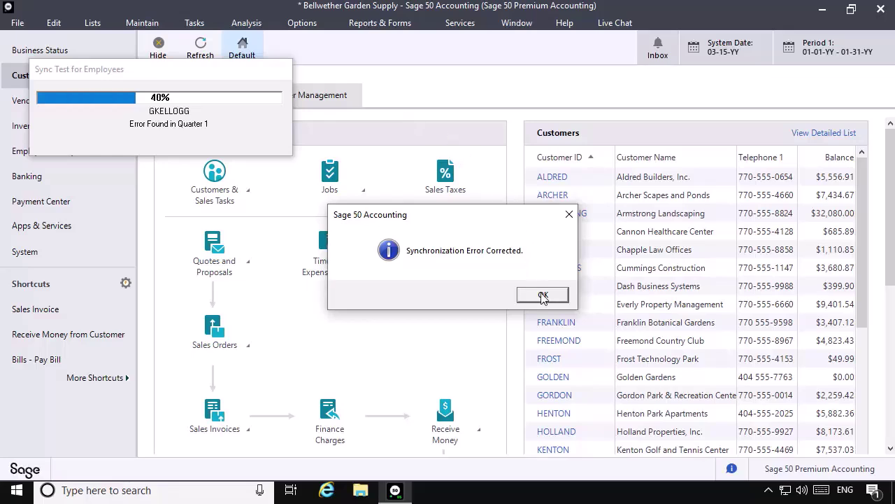
click(544, 299)
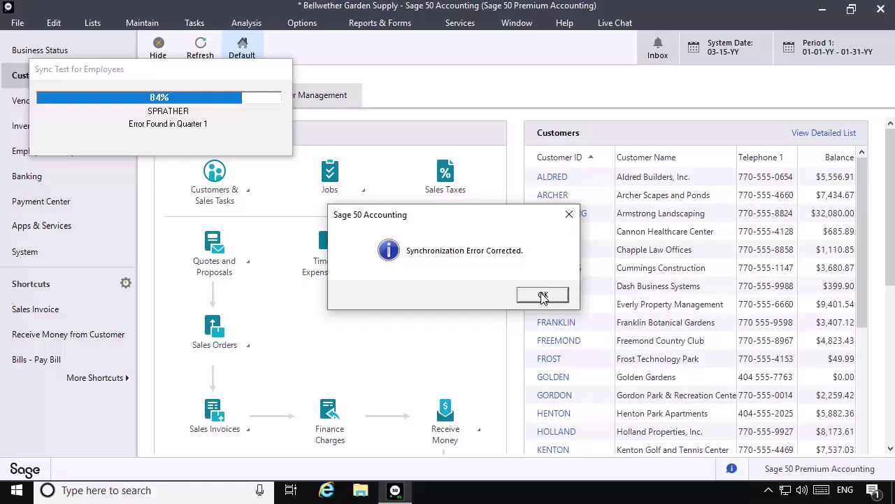
click(543, 295)
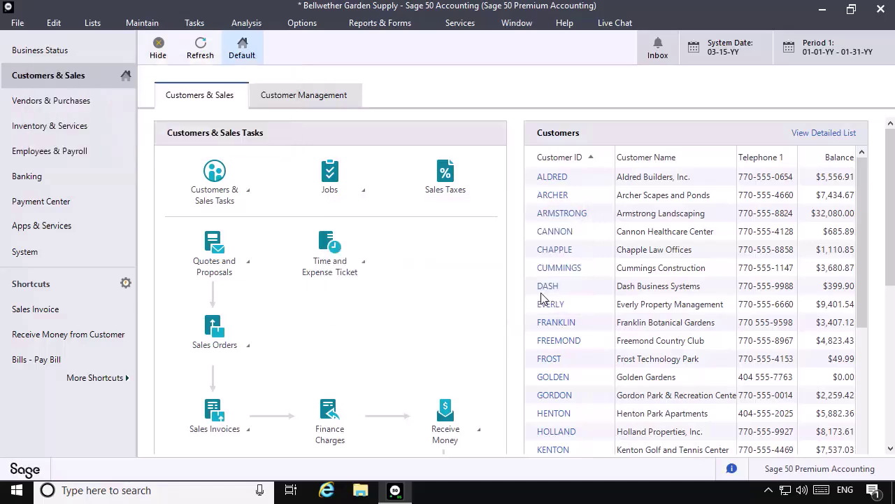
Step: Change the current accounting period to period 3, Mar 01 to Mar 31
click(814, 53)
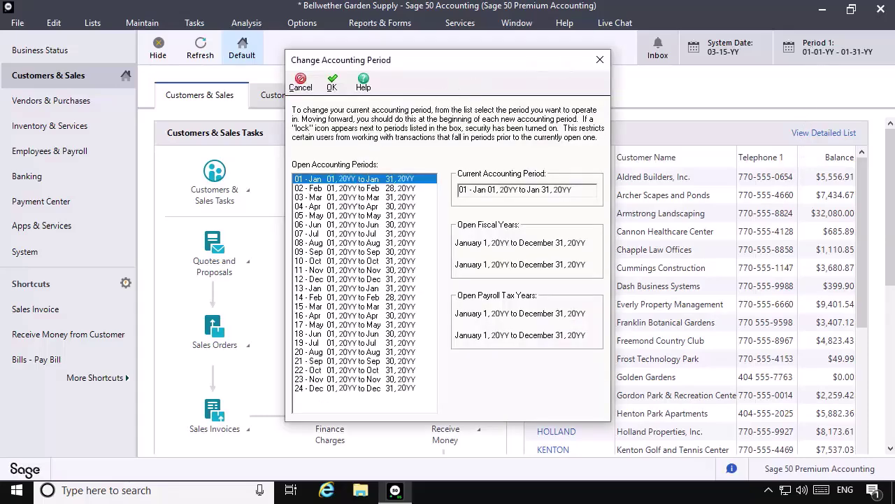
double_click(350, 197)
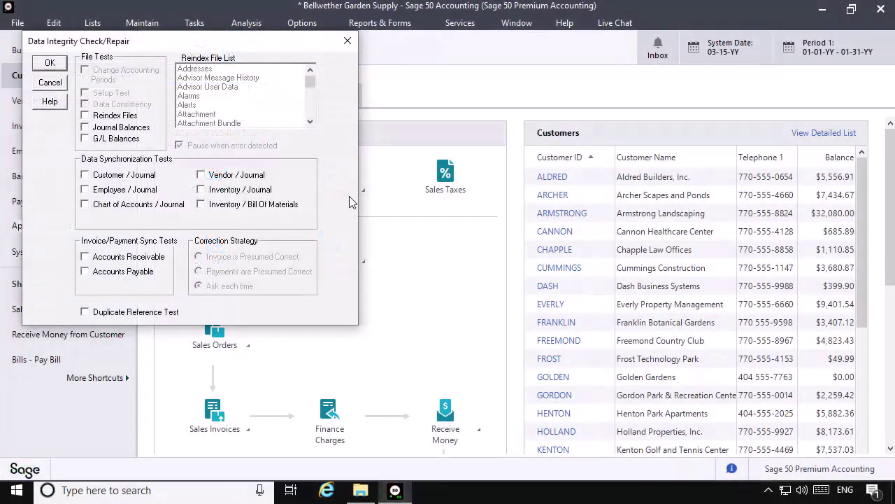
Step: Run the Journal Balances file test in the data integrity check
click(86, 128)
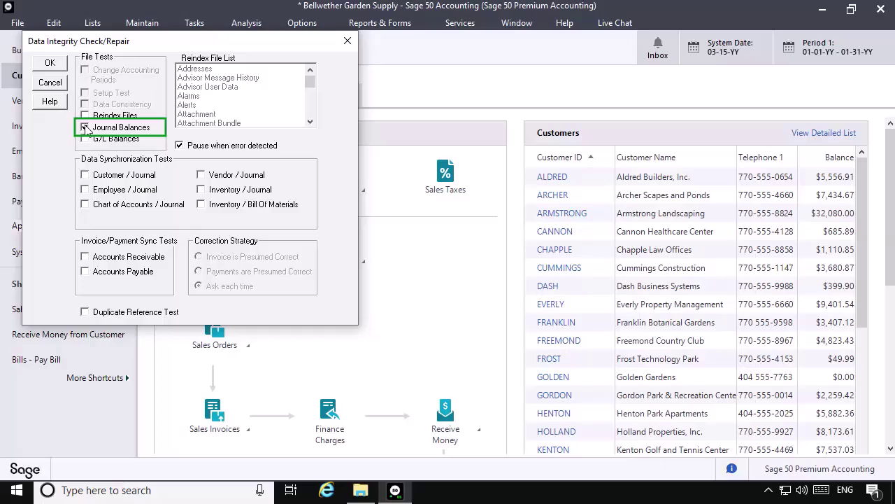
click(54, 66)
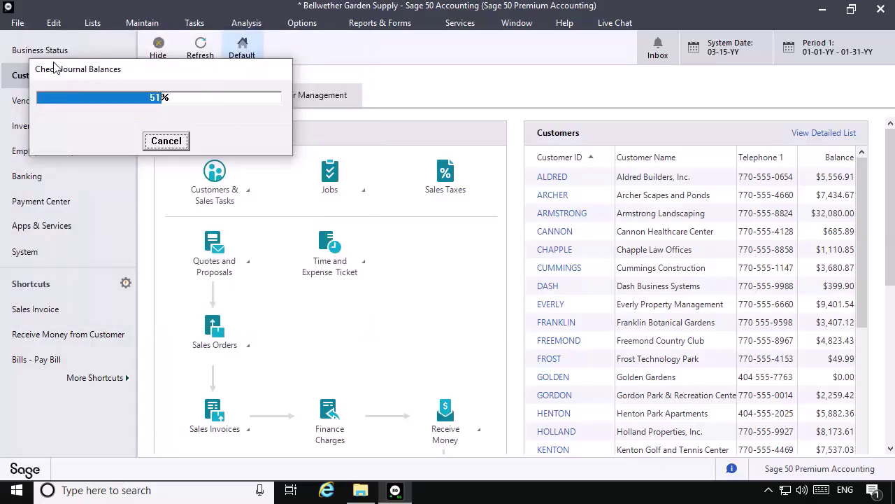